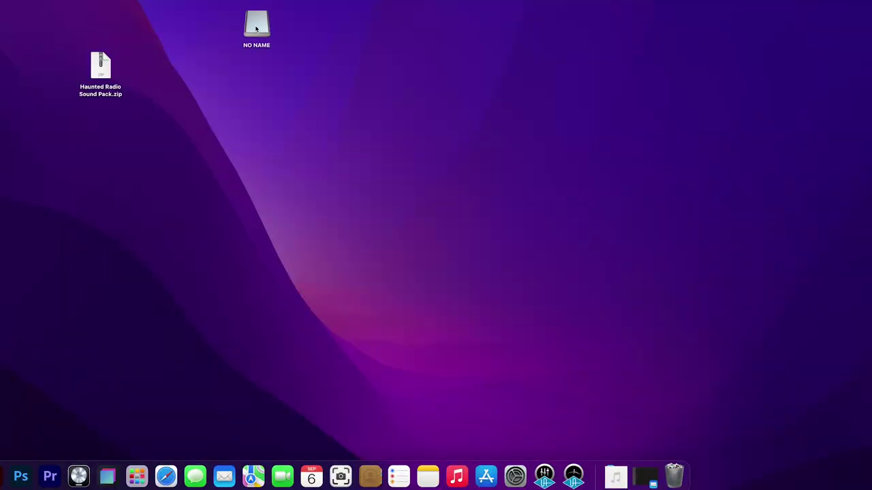
# - Open the NO NAME drive from the desktop and place its window in full view
pyautogui.moveTo(256, 29); pyautogui.dragTo(237, 91)
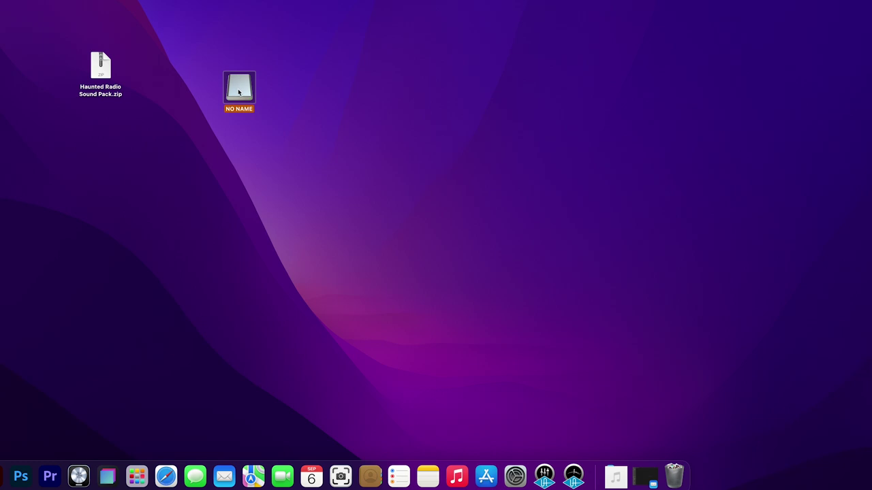
pyautogui.doubleClick(240, 91)
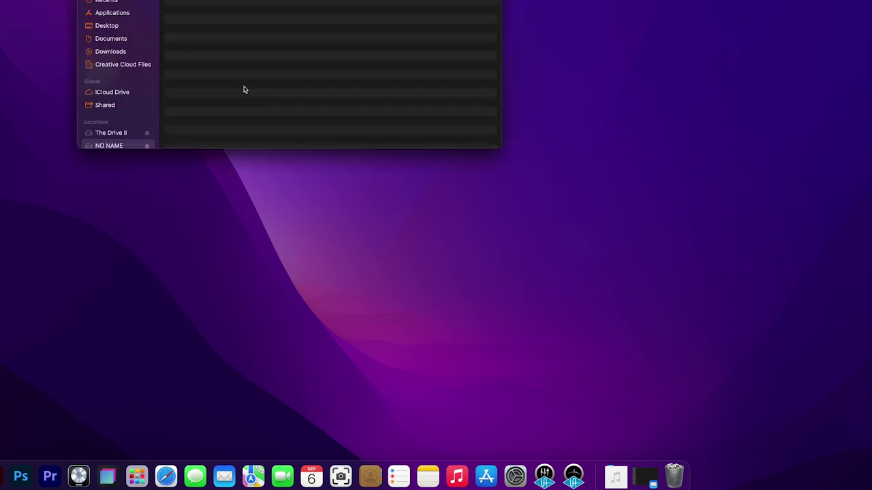
pyautogui.moveTo(256, 2); pyautogui.dragTo(273, 162)
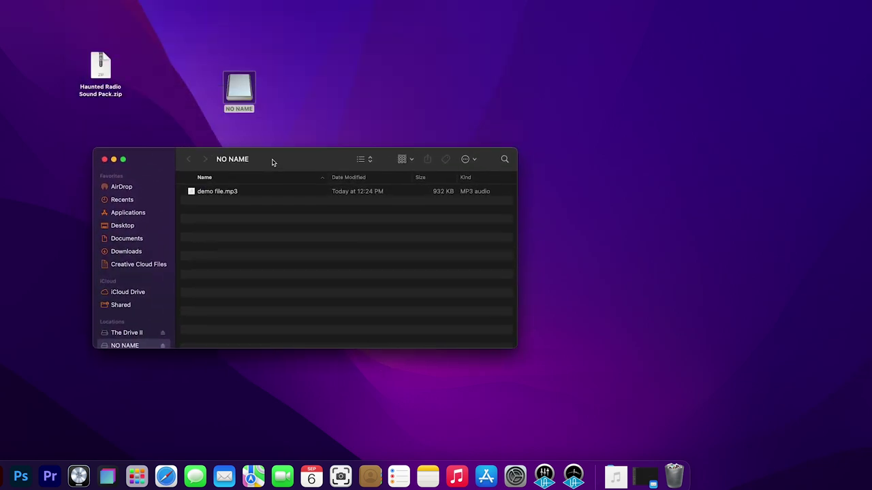
# - Move demo file.mp3 from the NO NAME drive to the Trash and empty the Trash
pyautogui.click(219, 193)
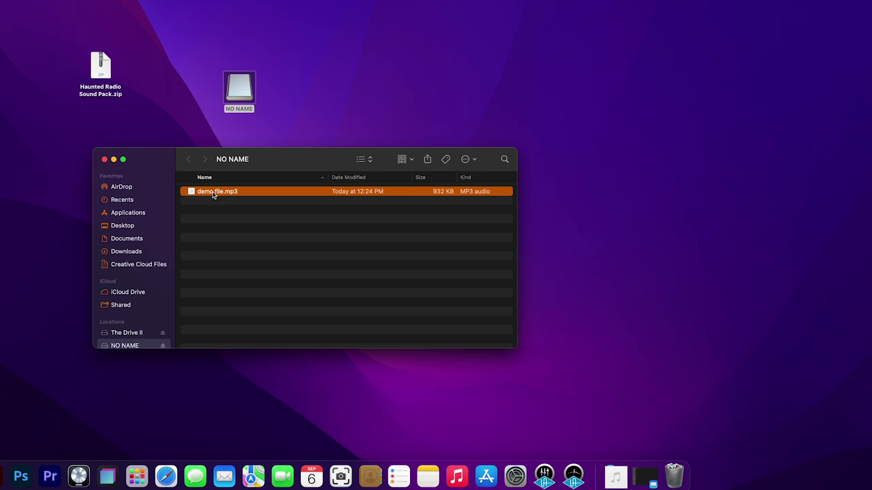
pyautogui.moveTo(210, 194); pyautogui.dragTo(673, 470)
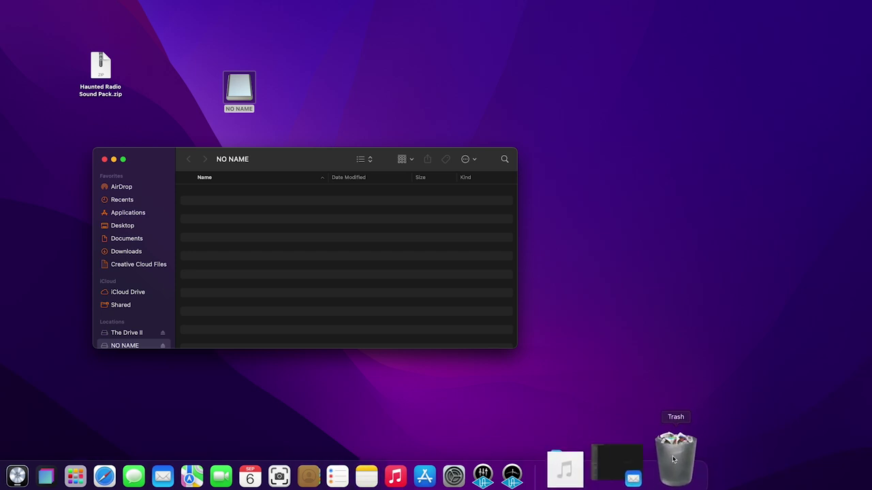
pyautogui.rightClick(674, 456)
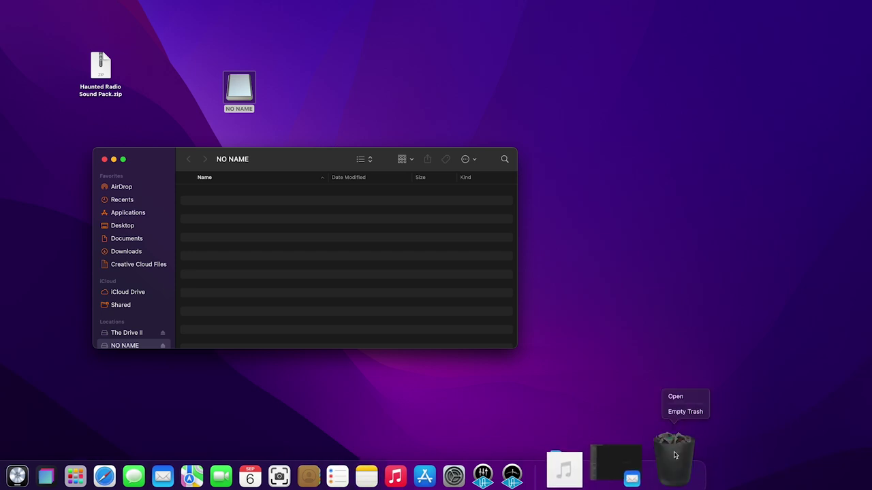
pyautogui.click(684, 411)
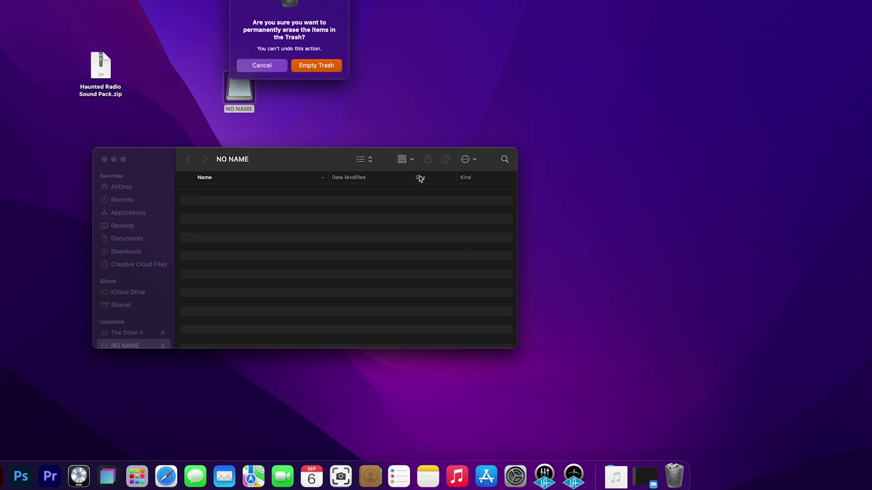
pyautogui.click(317, 65)
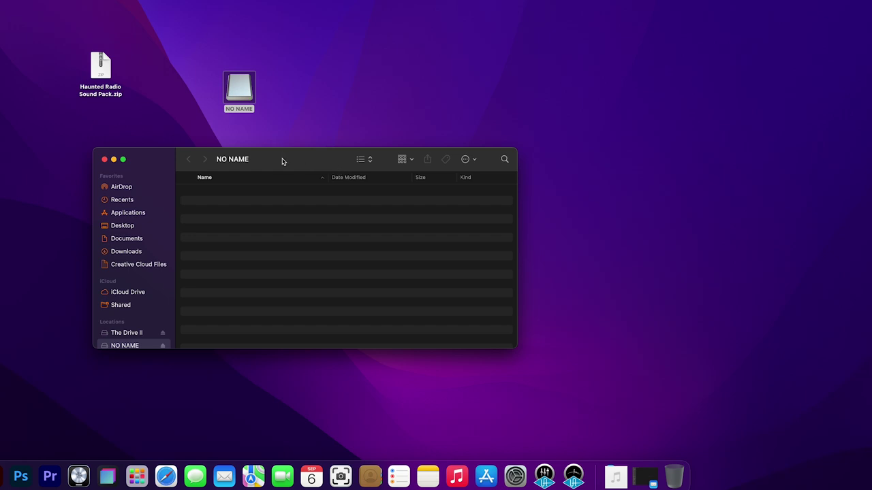
# - Open the extracted Haunted Radio Sound Pack folder and arrange its window directly above the NO NAME window
pyautogui.moveTo(282, 159); pyautogui.dragTo(437, 191)
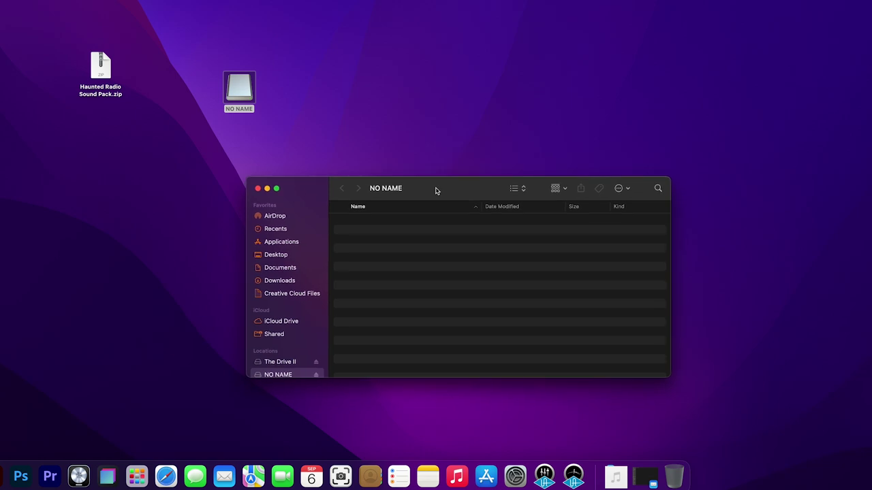
pyautogui.click(73, 65)
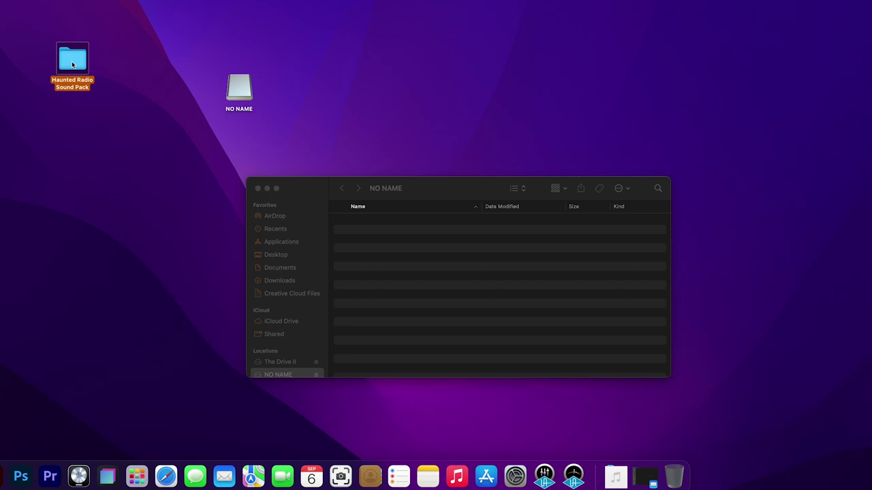
pyautogui.doubleClick(73, 64)
pyautogui.moveTo(318, 200); pyautogui.dragTo(93, 27)
pyautogui.moveTo(462, 187); pyautogui.dragTo(246, 235)
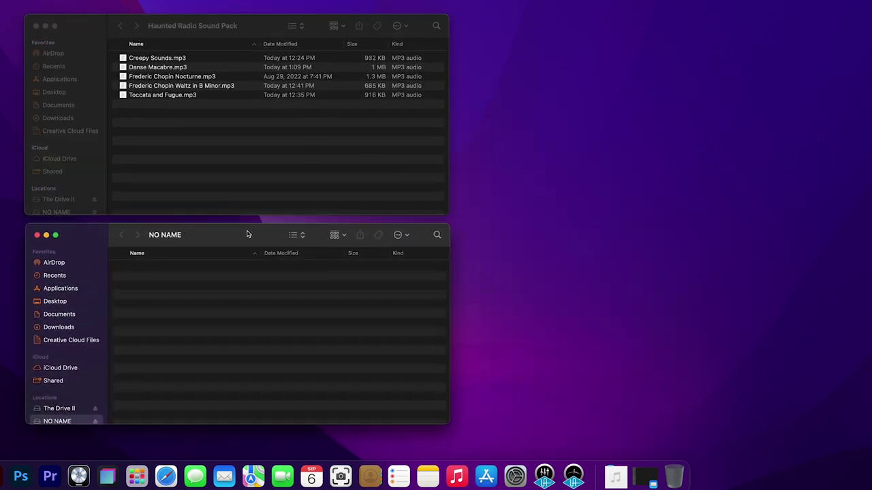
# - Copy Creepy Sounds.mp3 from the Haunted Radio Sound Pack folder onto the NO NAME drive
pyautogui.click(175, 85)
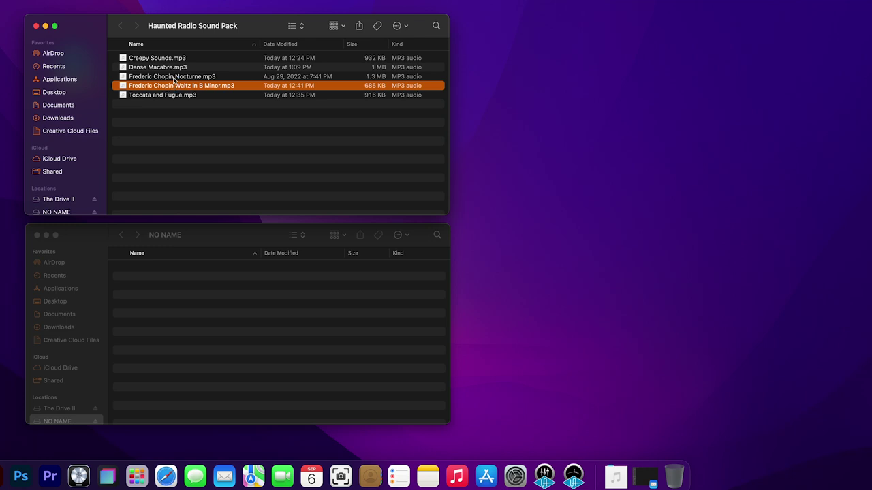
pyautogui.click(175, 114)
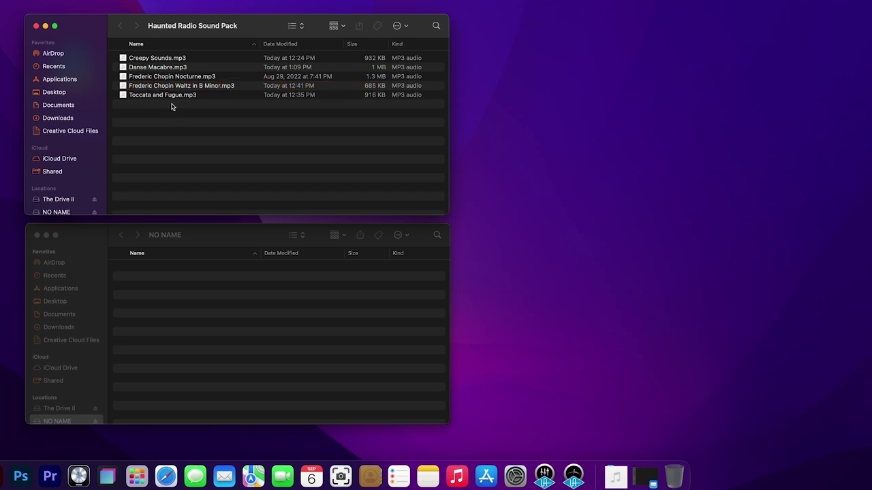
pyautogui.click(213, 237)
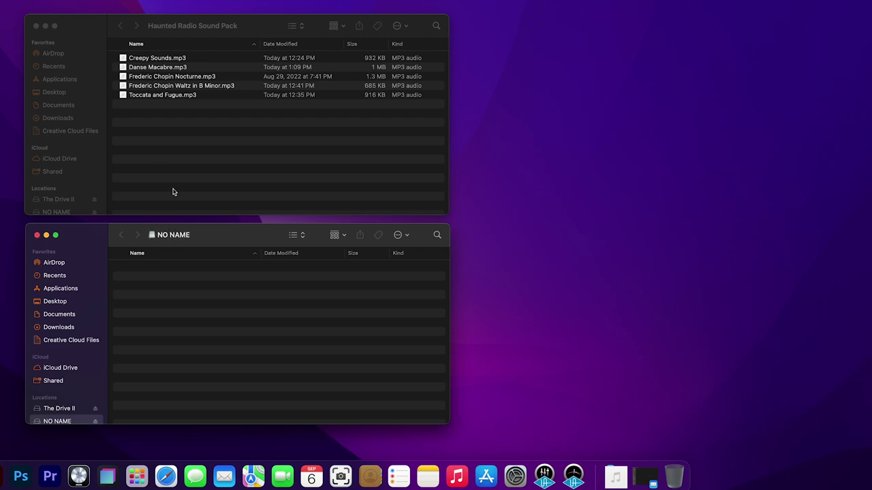
pyautogui.click(206, 28)
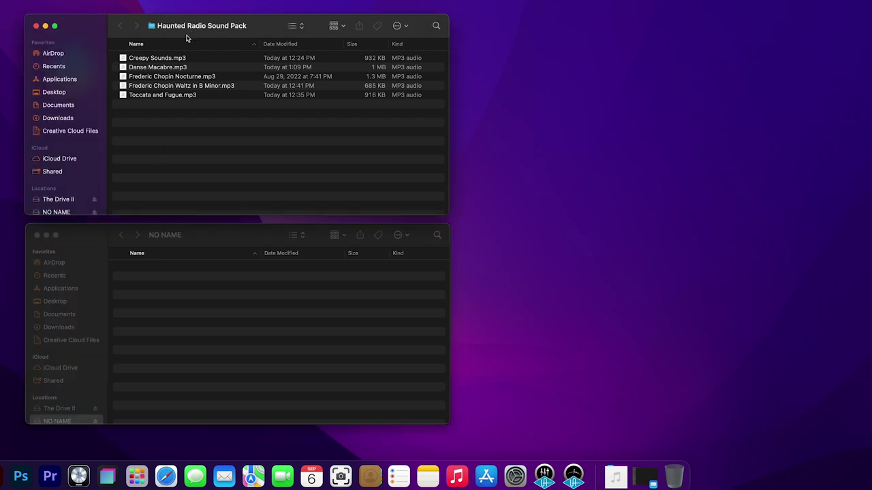
pyautogui.click(155, 60)
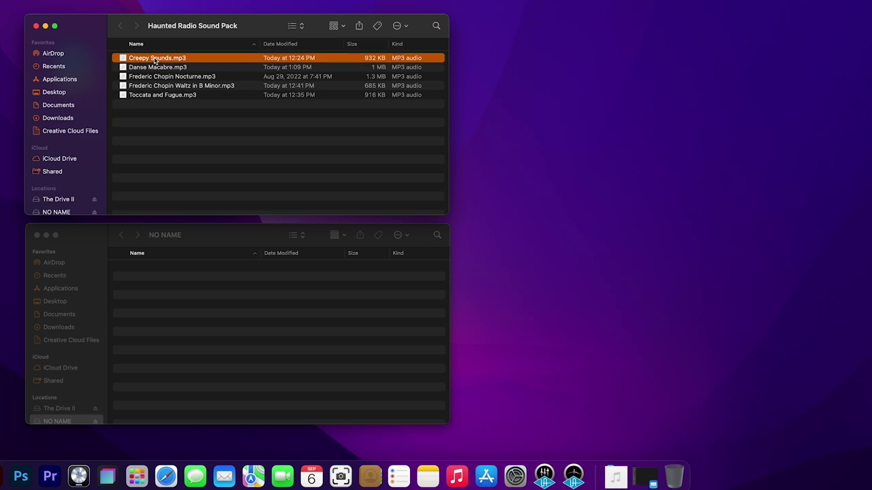
pyautogui.moveTo(160, 63); pyautogui.dragTo(177, 286)
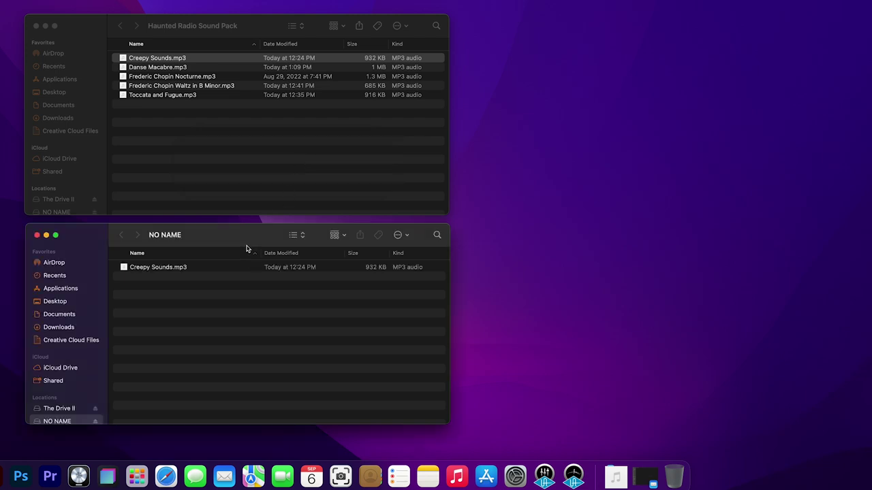
# - Move Creepy Sounds.mp3 from the NO NAME drive to the Trash and permanently erase the Trash contents
pyautogui.click(169, 269)
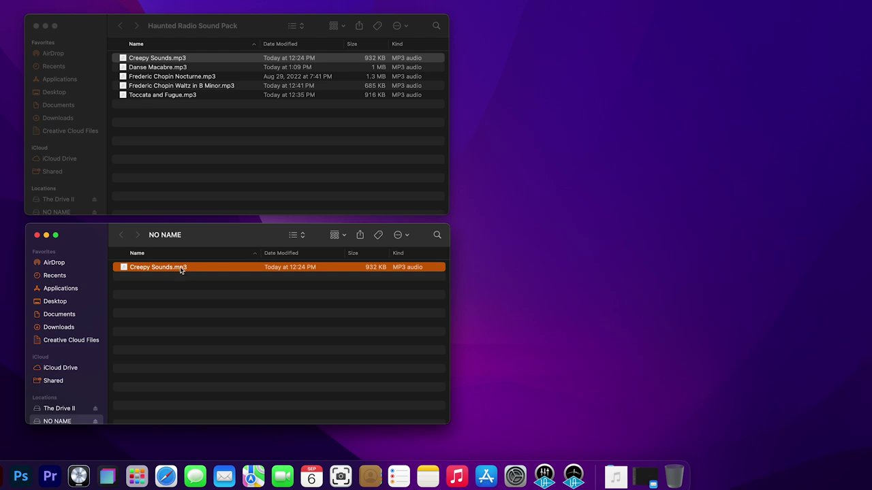
pyautogui.moveTo(167, 270); pyautogui.dragTo(671, 464)
pyautogui.rightClick(672, 462)
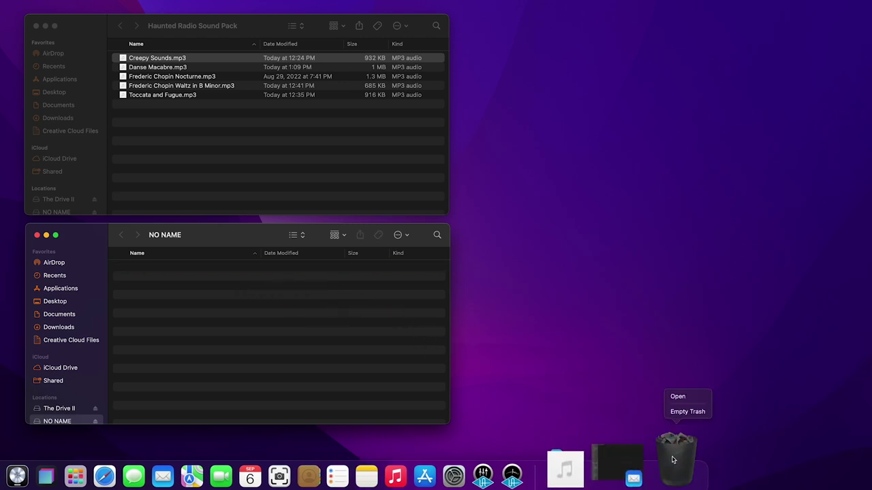
pyautogui.click(687, 411)
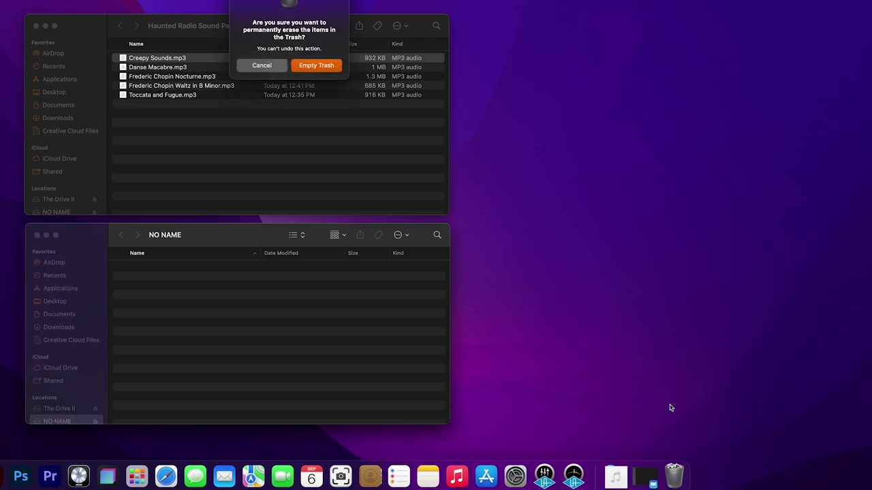
pyautogui.click(317, 66)
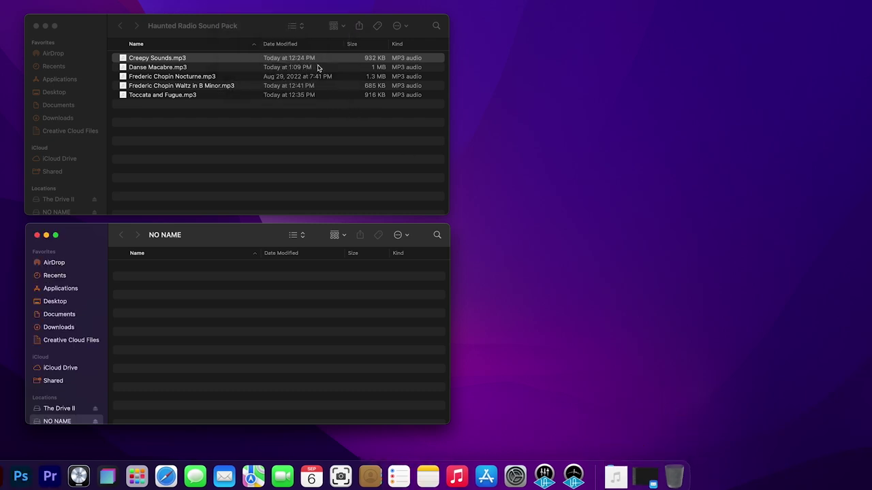
# - Copy Toccata and Fugue.mp3 from the Haunted Radio Sound Pack folder onto the NO NAME drive
pyautogui.click(160, 95)
pyautogui.click(157, 95)
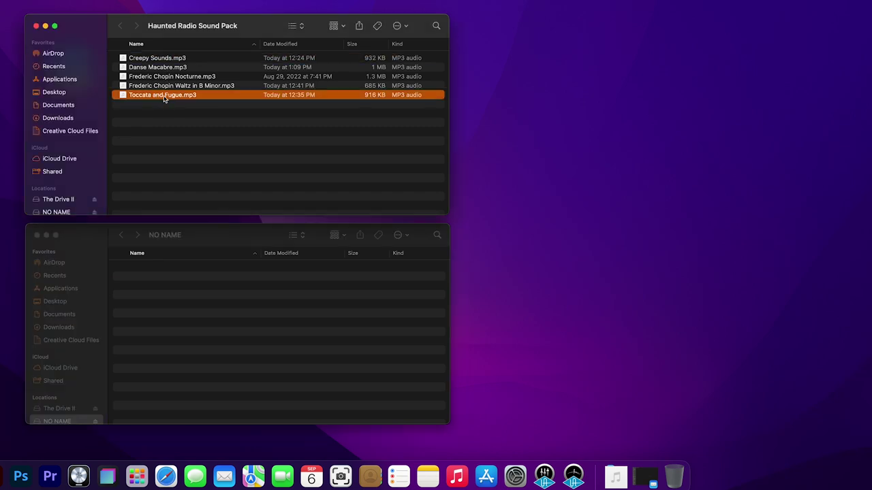
pyautogui.moveTo(164, 99); pyautogui.dragTo(183, 292)
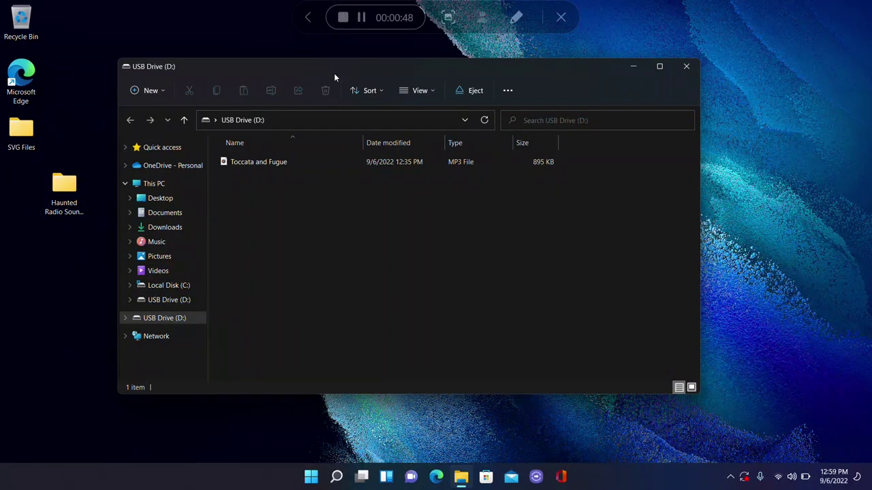
# - In Windows File Explorer, permanently delete the Toccata and Fugue file from USB Drive (D:) and check the Recycle Bin's empty option
pyautogui.moveTo(334, 68); pyautogui.dragTo(389, 88)
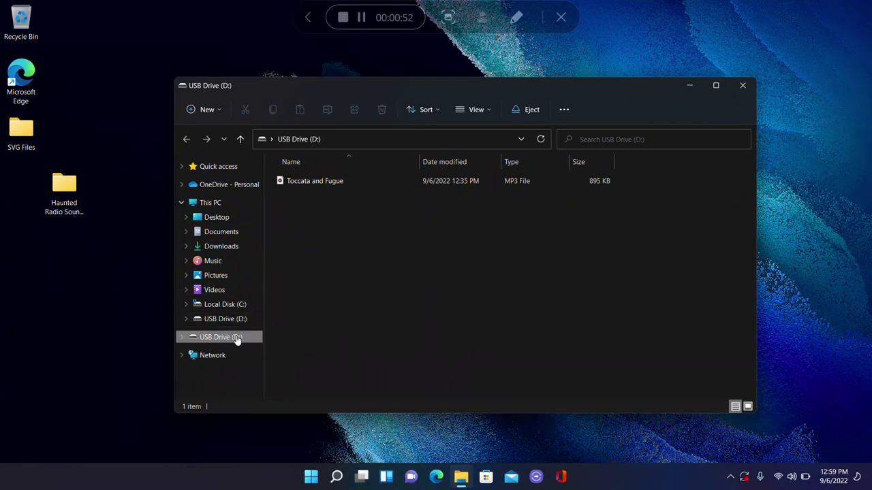
pyautogui.click(311, 182)
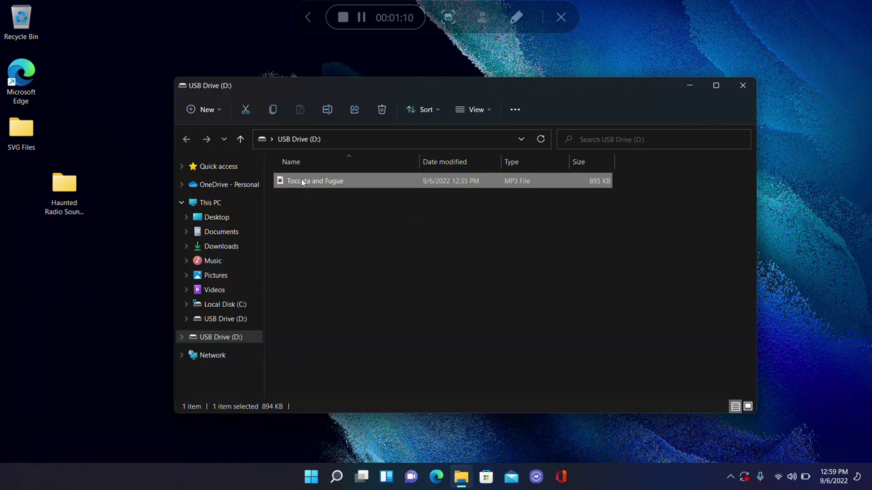
pyautogui.moveTo(257, 175); pyautogui.dragTo(20, 19)
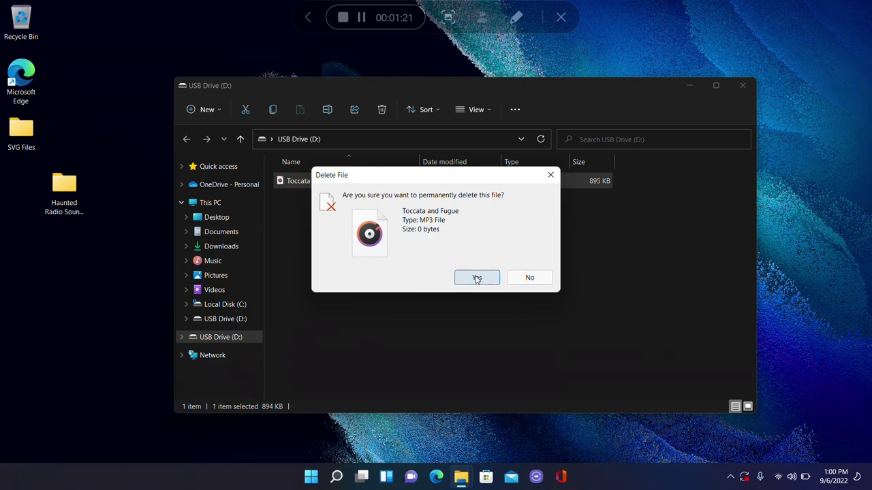
pyautogui.click(477, 279)
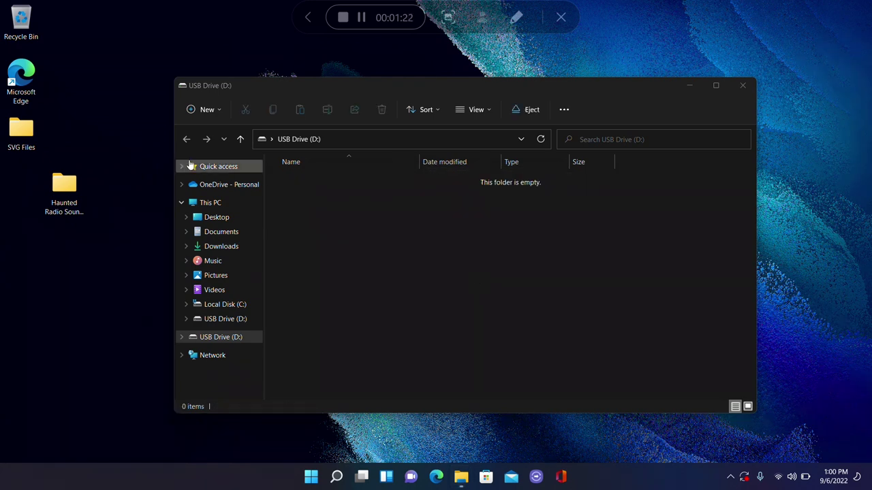
pyautogui.rightClick(19, 21)
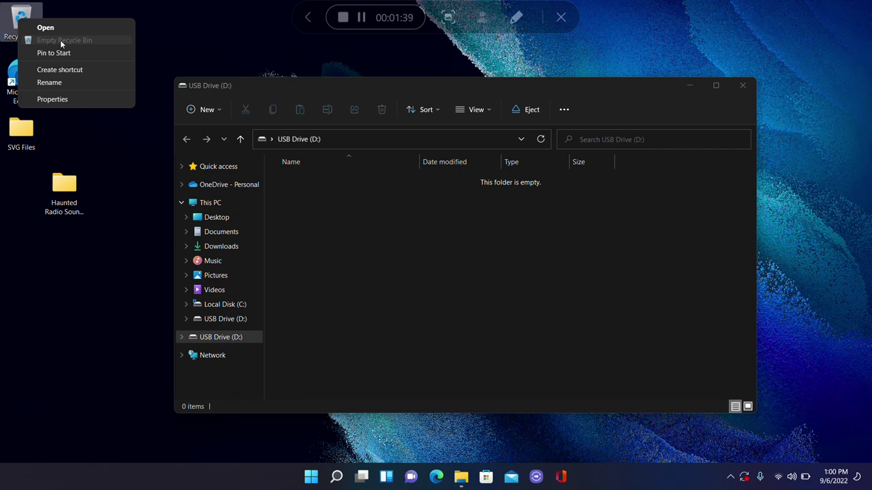
pyautogui.click(389, 225)
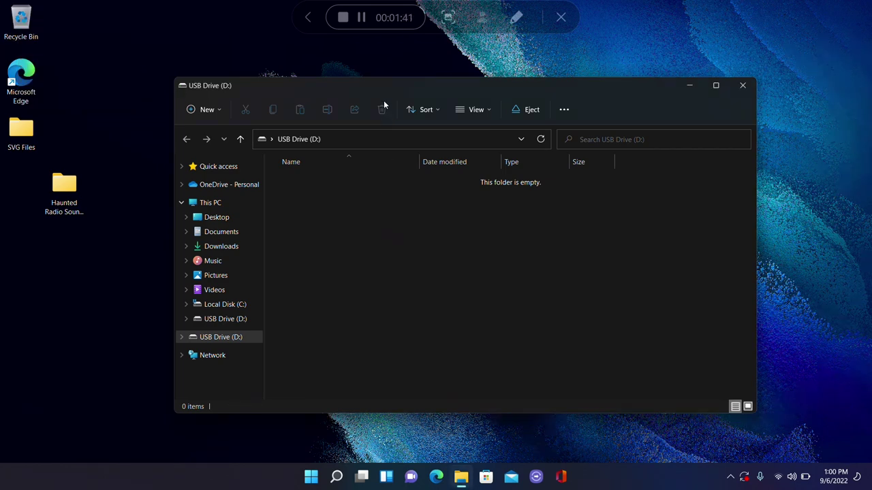
# - Open the Haunted Radio Sound Pack folder from the desktop and arrange its window beside the USB Drive (D:) window
pyautogui.moveTo(389, 86); pyautogui.dragTo(444, 86)
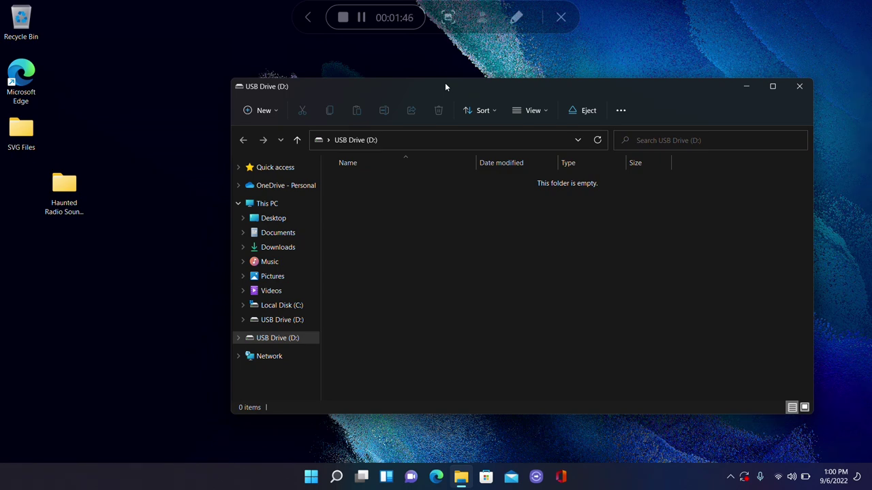
pyautogui.click(66, 184)
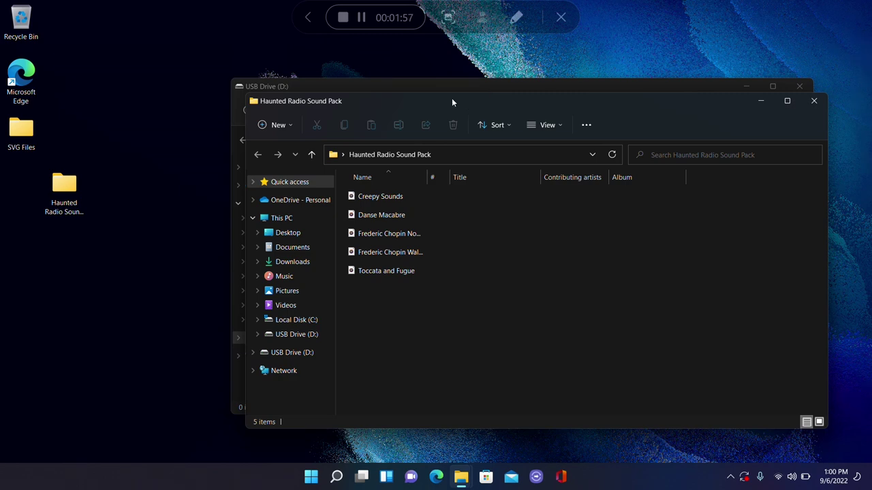
pyautogui.click(439, 86)
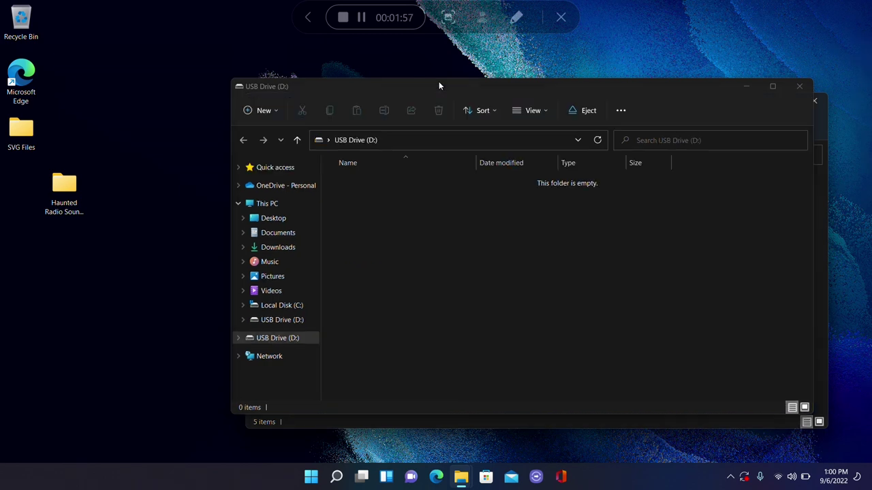
pyautogui.moveTo(439, 85); pyautogui.dragTo(250, 85)
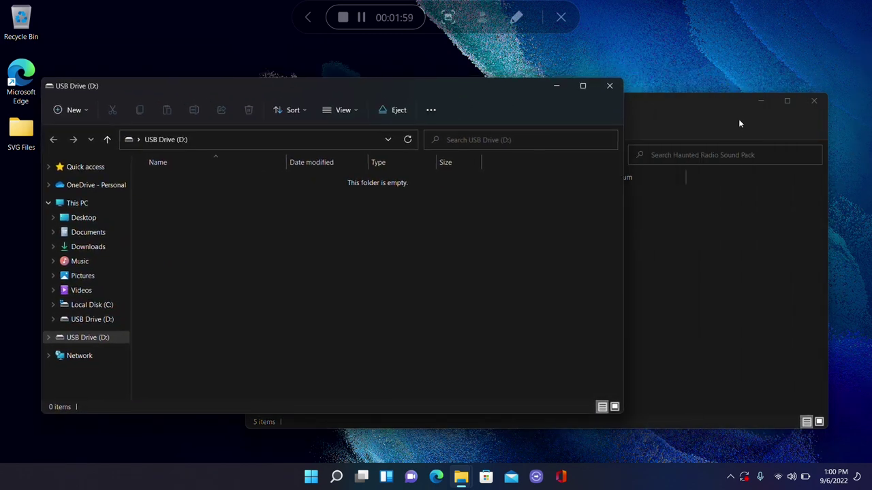
pyautogui.click(739, 123)
pyautogui.moveTo(577, 102); pyautogui.dragTo(725, 87)
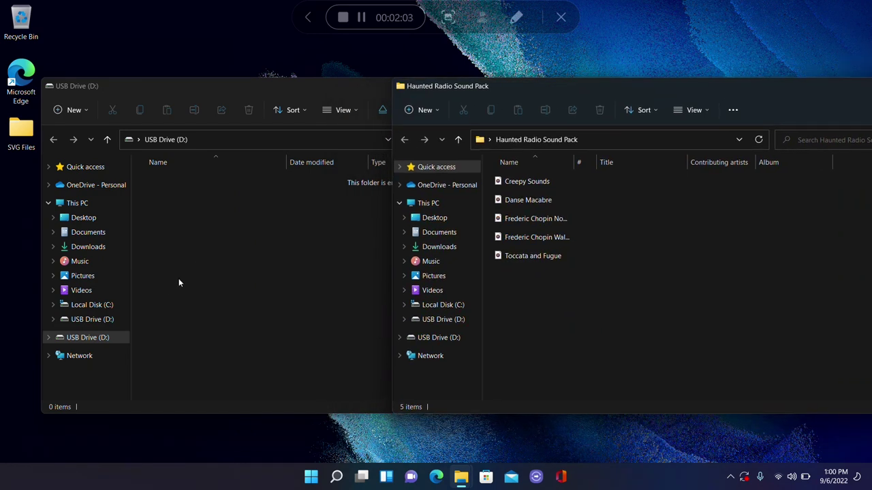
pyautogui.click(220, 271)
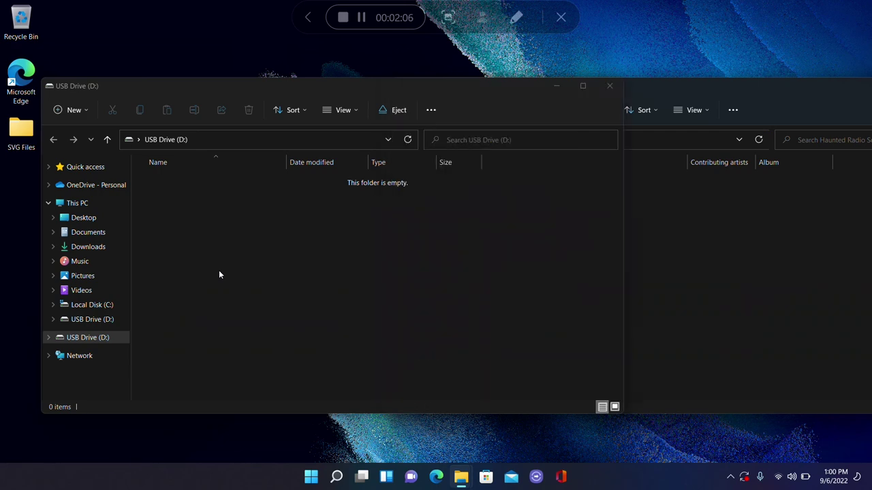
# - Widen the Name column in the Haunted Radio Sound Pack folder and copy Danse Macabre from it onto USB Drive (D:)
pyautogui.click(761, 310)
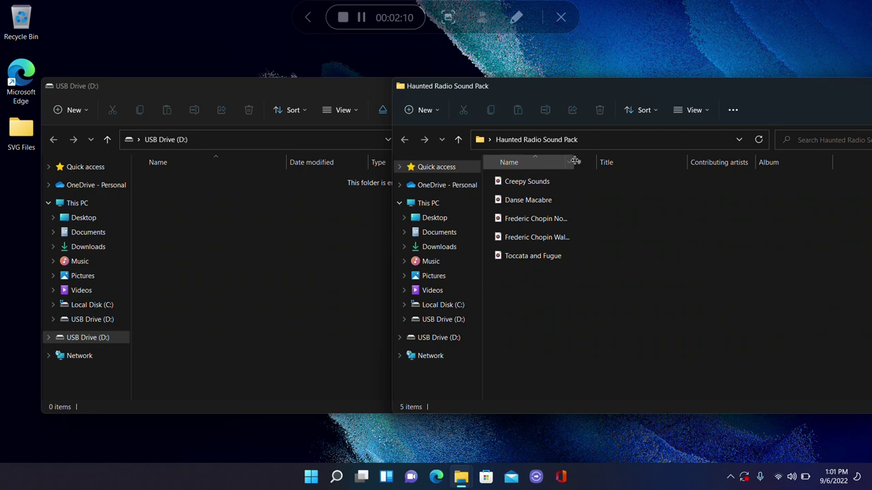
pyautogui.moveTo(574, 158); pyautogui.dragTo(646, 164)
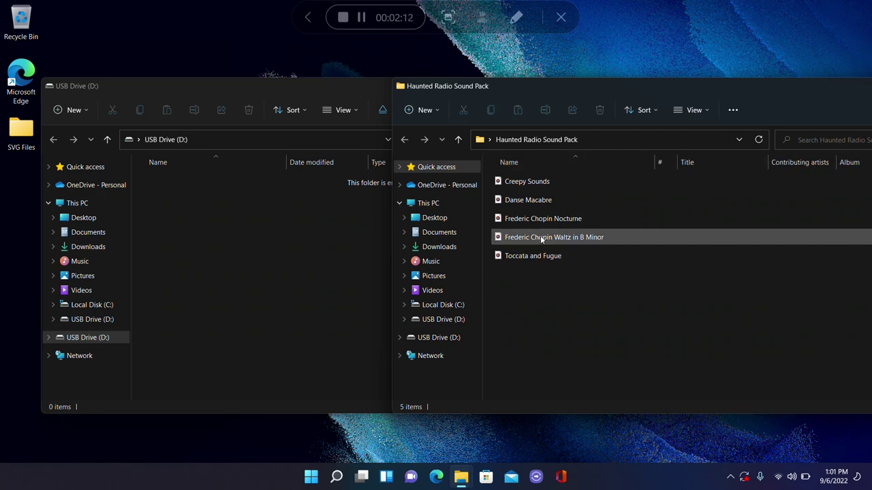
pyautogui.moveTo(525, 200); pyautogui.dragTo(233, 239)
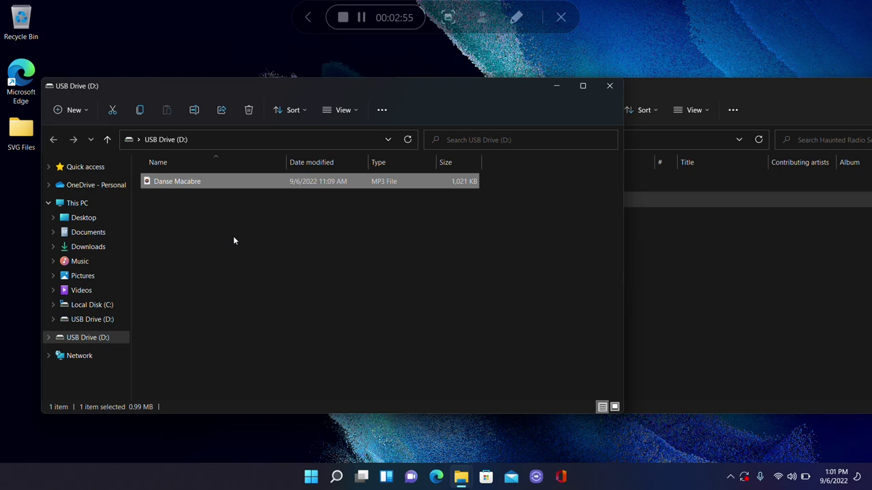
pyautogui.hotkey('alt', 'F4')
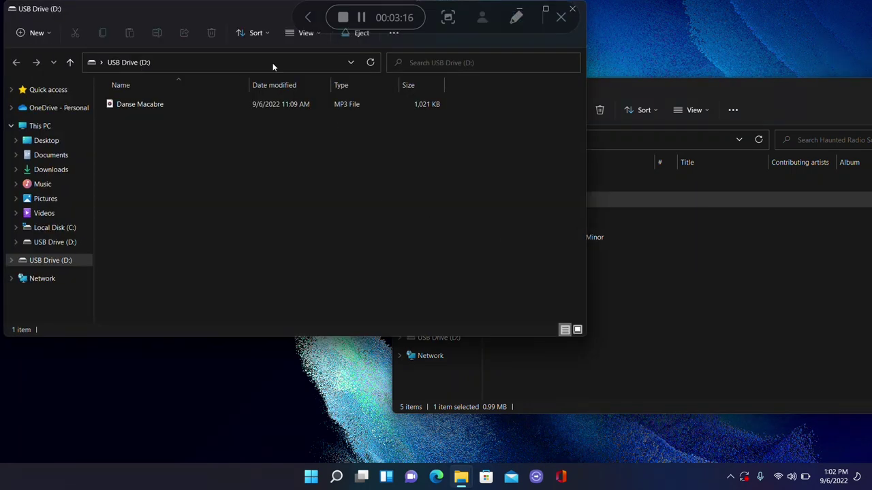
# - Move the USB Drive (D:) window clear of the desktop icons, permanently delete Danse Macabre from the drive and check the Recycle Bin's empty option
pyautogui.moveTo(234, 9); pyautogui.dragTo(321, 82)
pyautogui.click(229, 180)
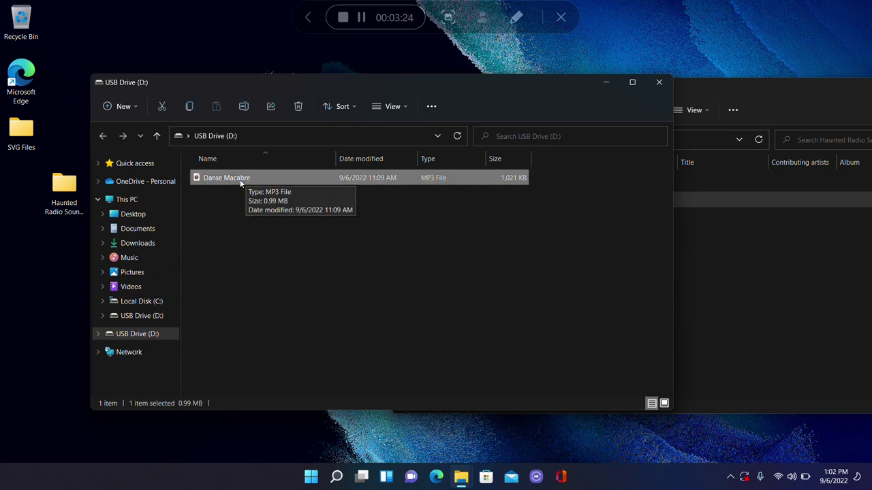
pyautogui.moveTo(235, 179); pyautogui.dragTo(20, 24)
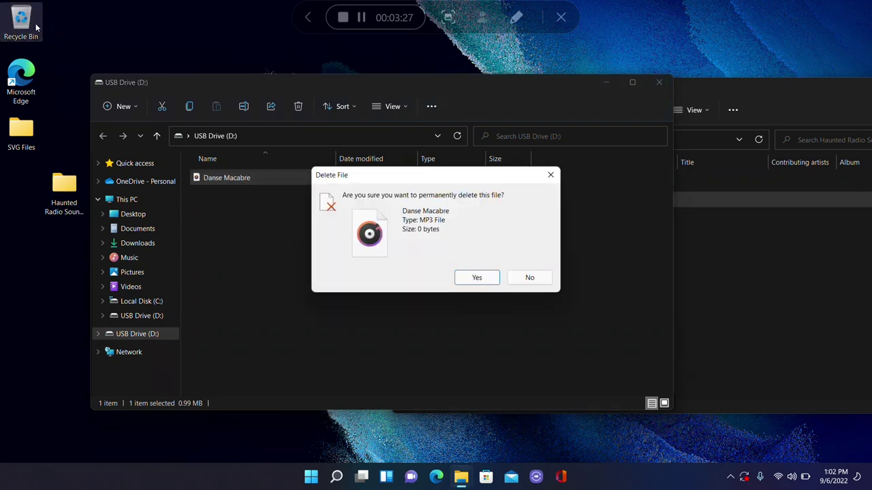
pyautogui.click(478, 277)
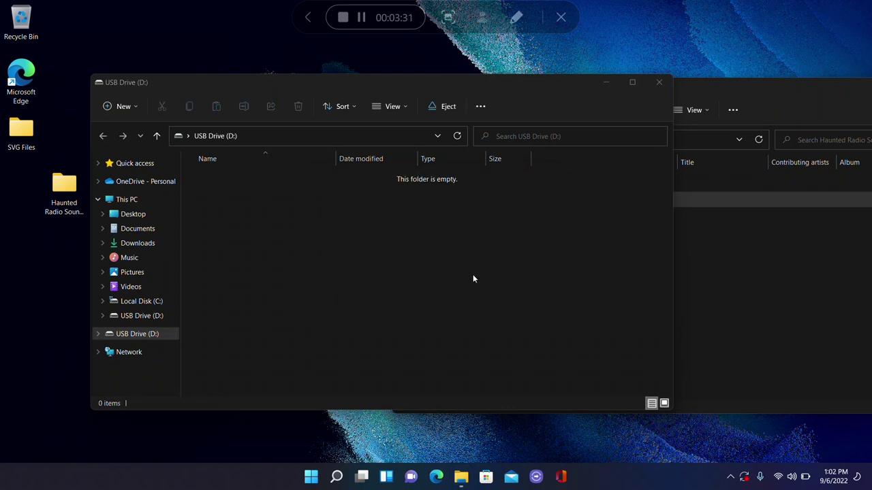
pyautogui.rightClick(25, 21)
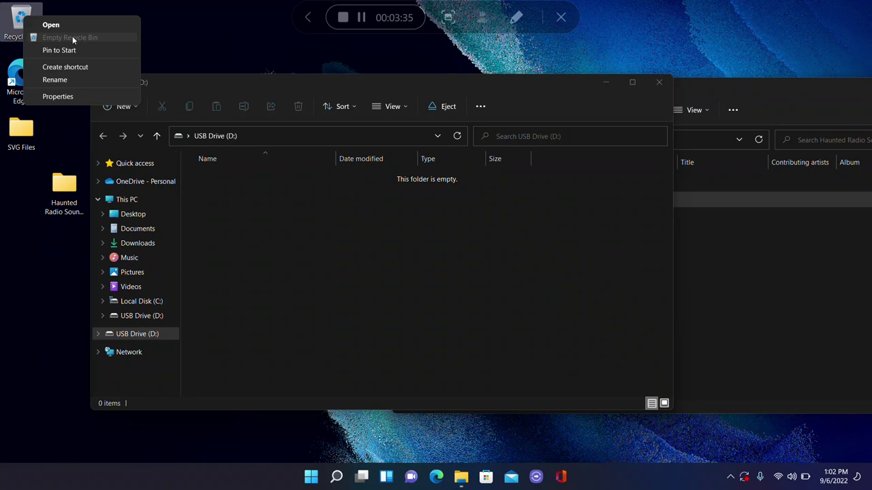
pyautogui.click(182, 31)
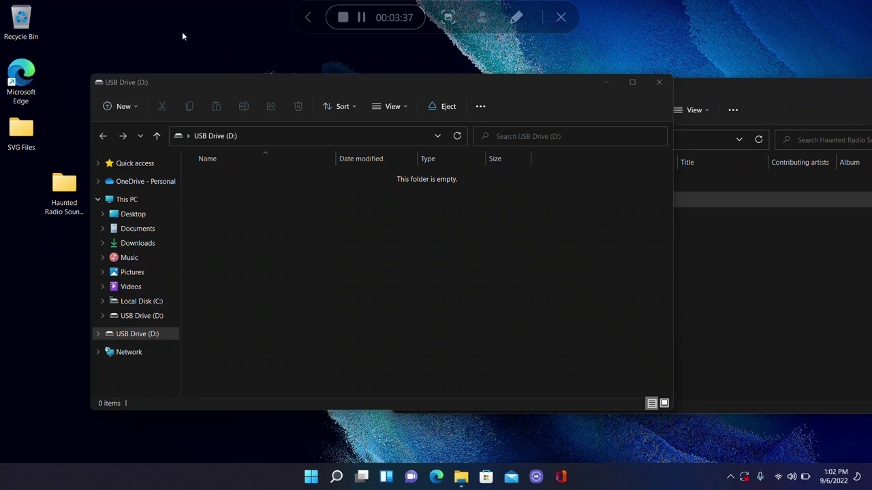
# - Copy Frederic Chopin Waltz in B Minor from the Haunted Radio Sound Pack folder onto USB Drive (D:) and deselect it
pyautogui.click(725, 88)
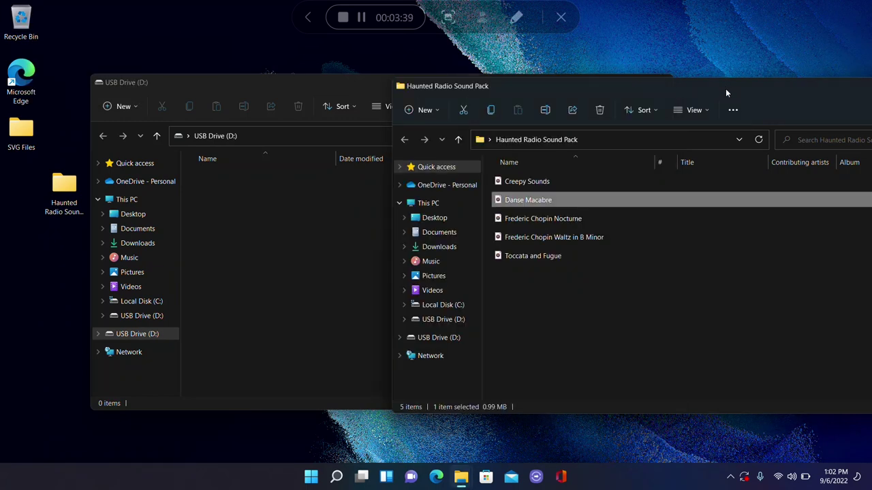
pyautogui.moveTo(549, 237)
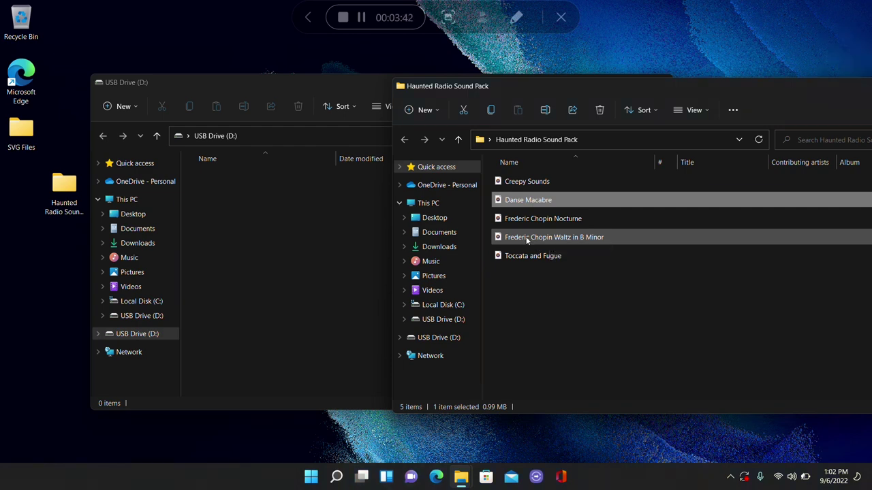
pyautogui.moveTo(534, 238); pyautogui.dragTo(295, 238)
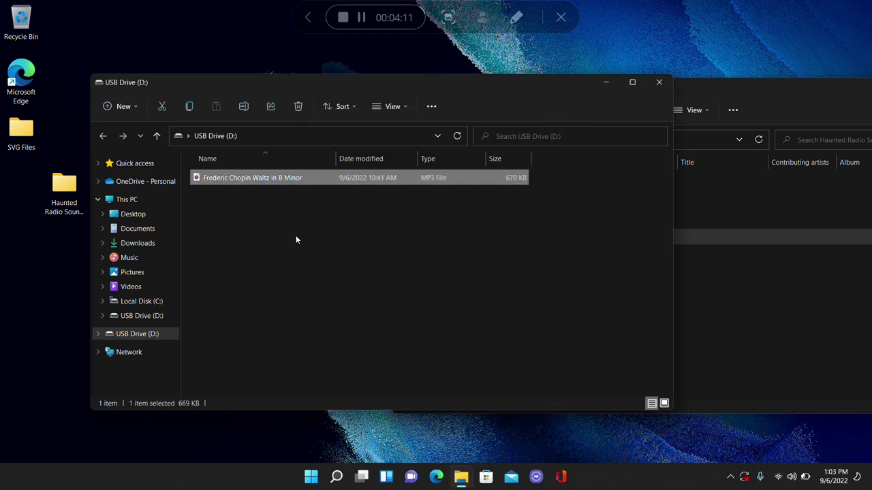
pyautogui.click(317, 250)
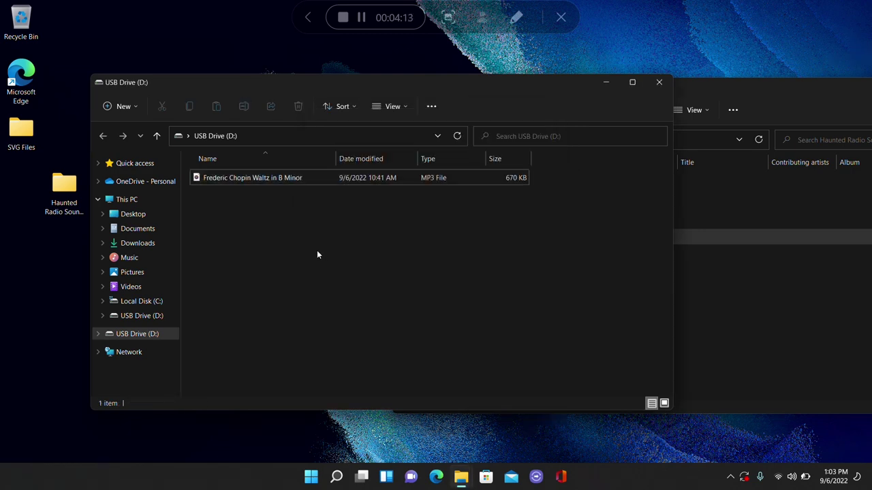